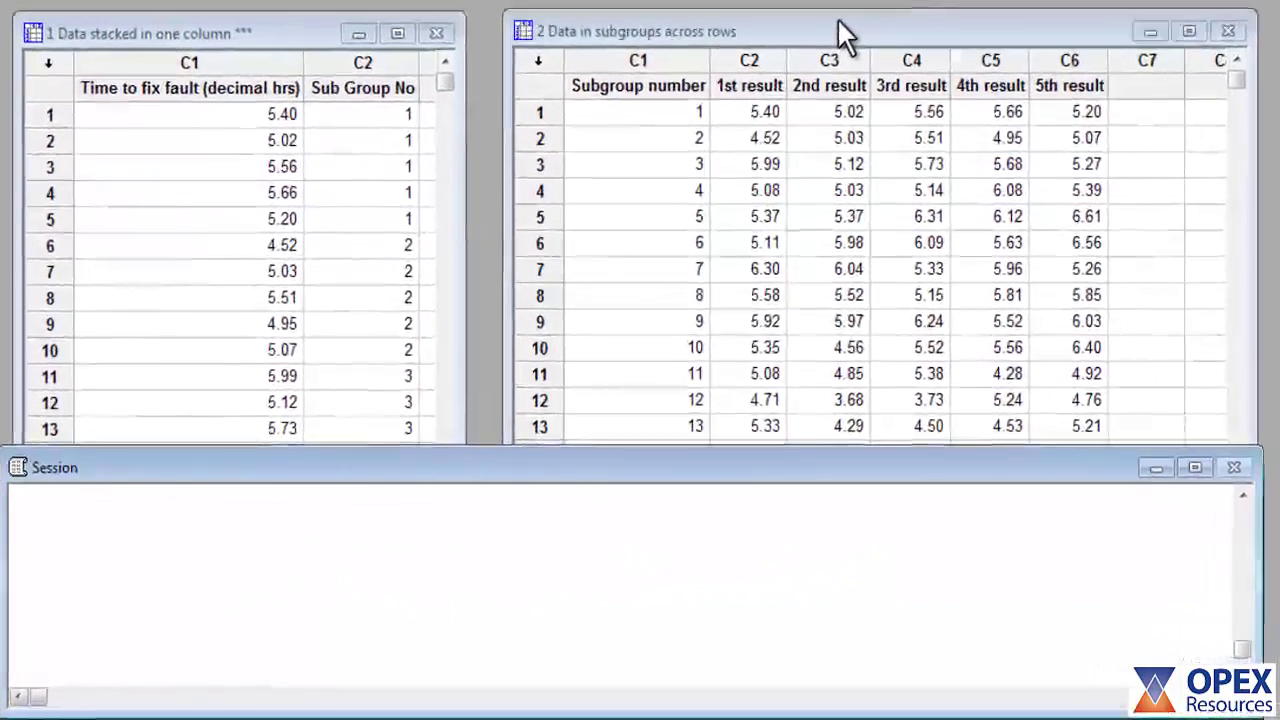
Compare the two repair-time worksheets, ending on the stacked one-column worksheet
{"action": "left_click", "coordinate": [839, 14]}
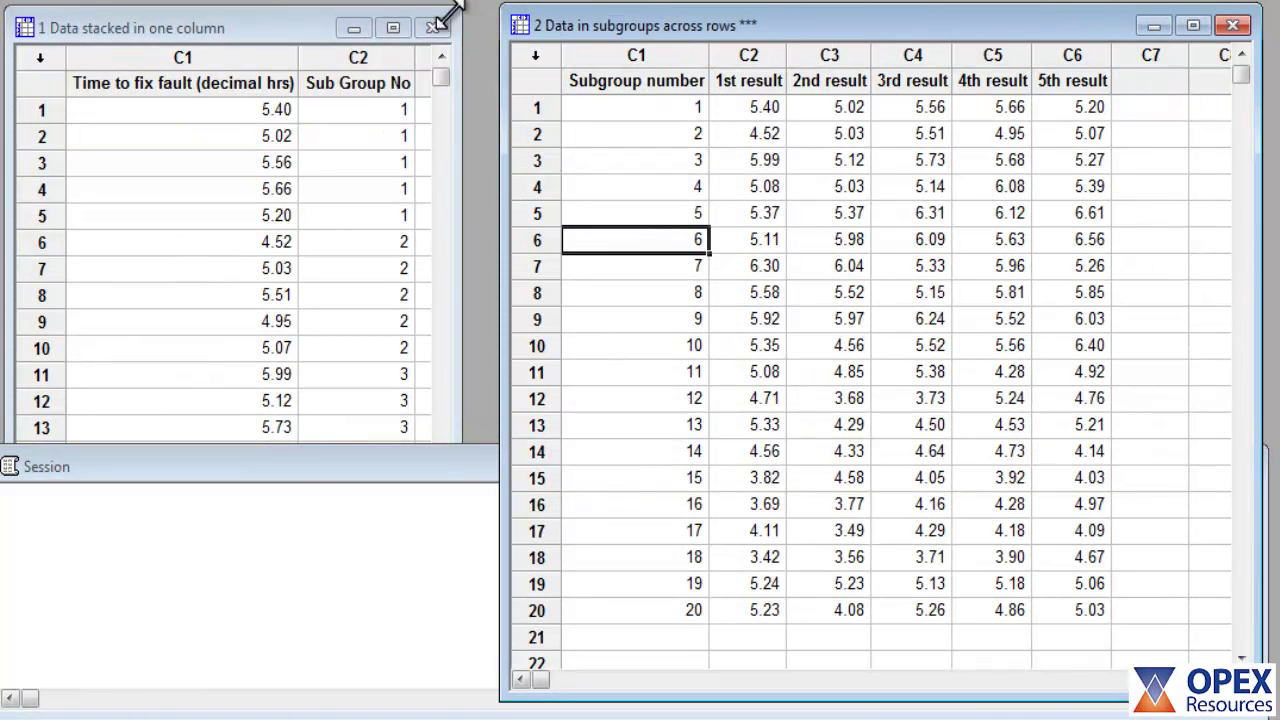
{"action": "left_click", "coordinate": [293, 31]}
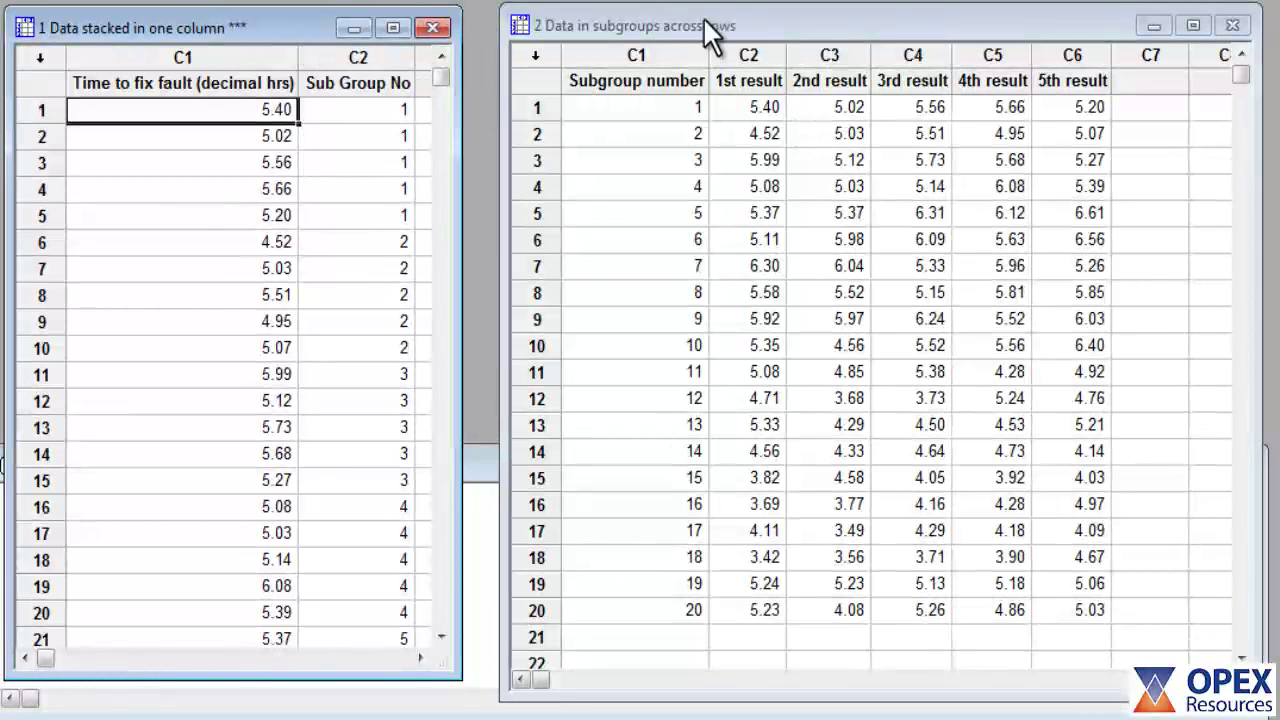
{"action": "left_click", "coordinate": [838, 29]}
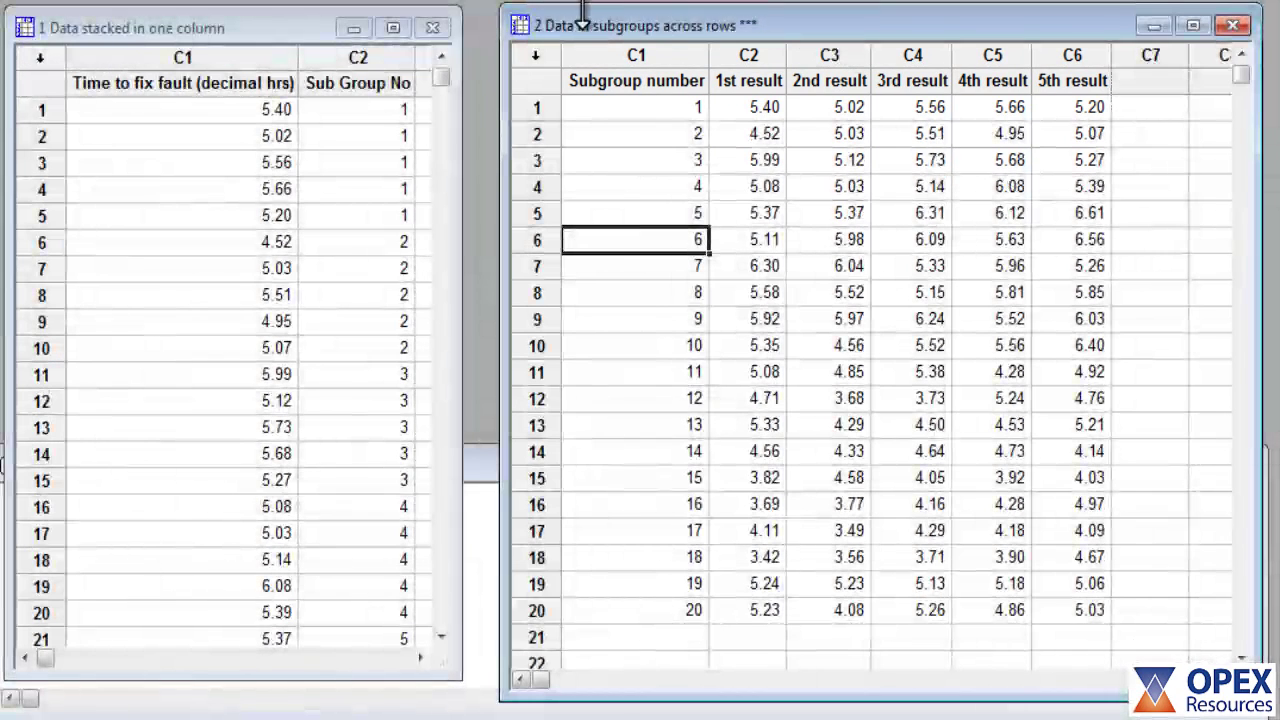
{"action": "left_click", "coordinate": [259, 27]}
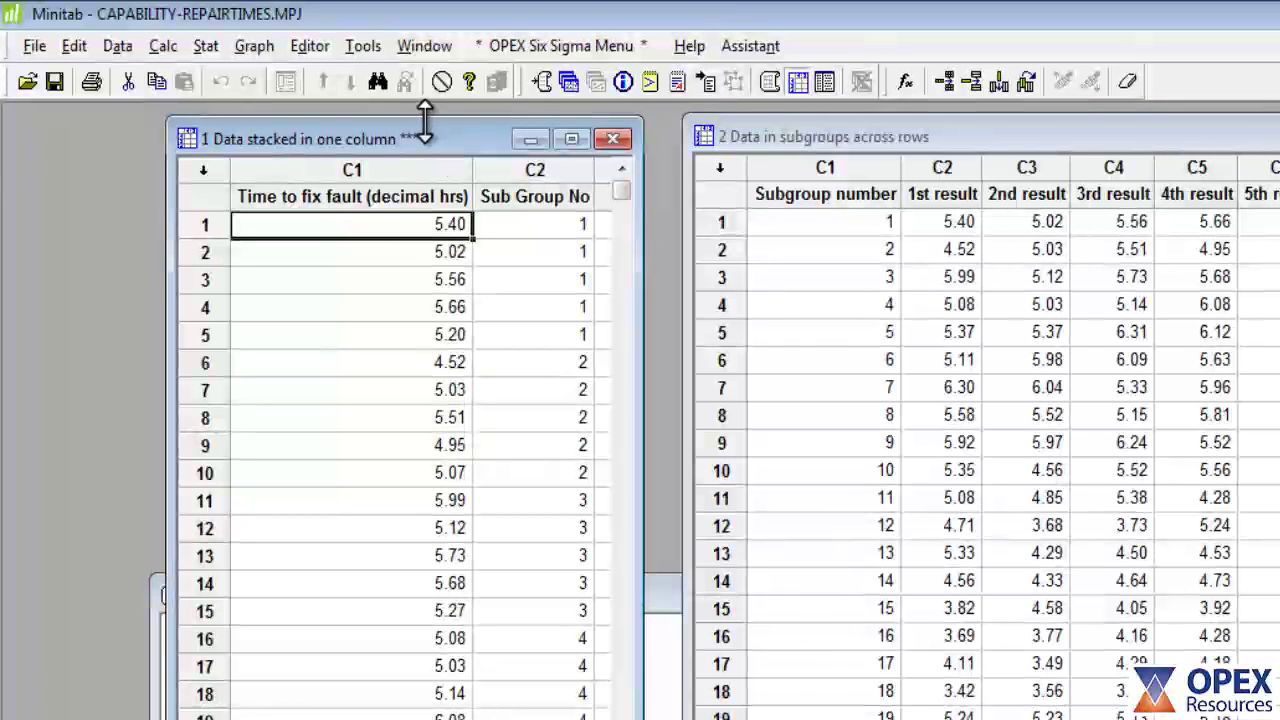
Start a Normal capability analysis from Stat > Quality Tools > Capability Analysis
{"action": "left_click", "coordinate": [209, 47]}
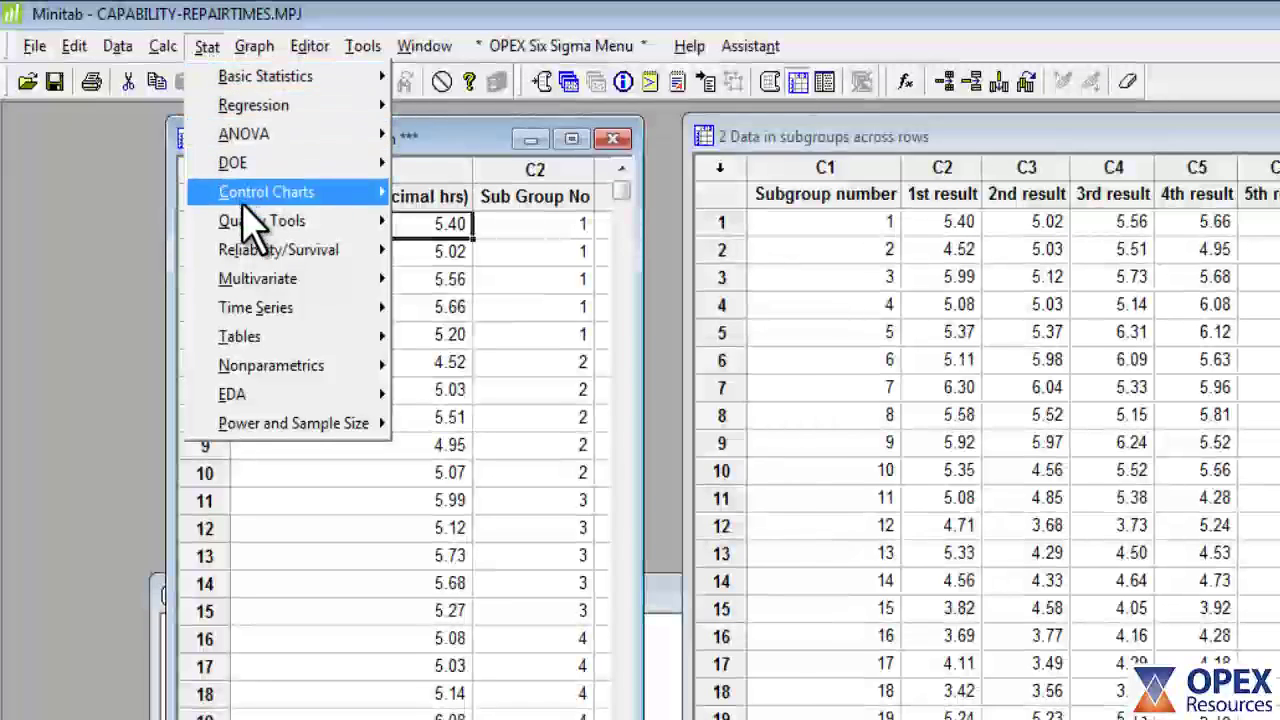
{"action": "mouse_move", "coordinate": [262, 221]}
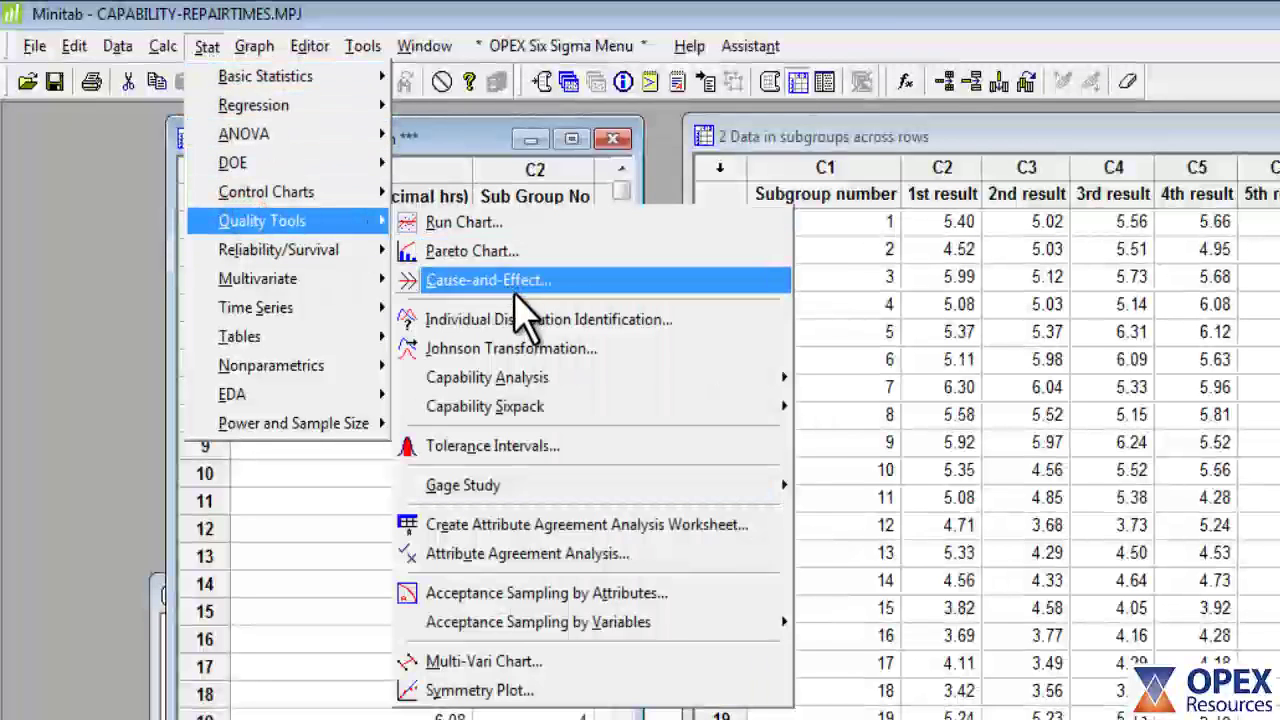
{"action": "mouse_move", "coordinate": [487, 377]}
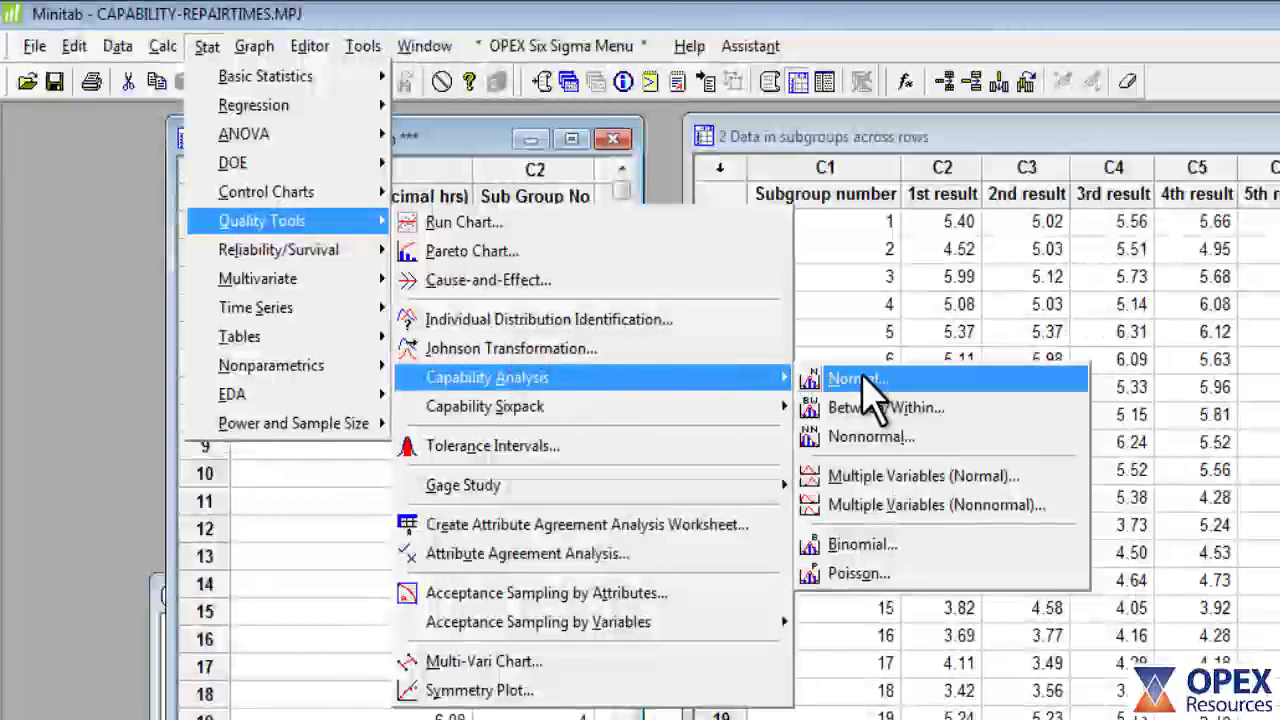
{"action": "left_click", "coordinate": [864, 386]}
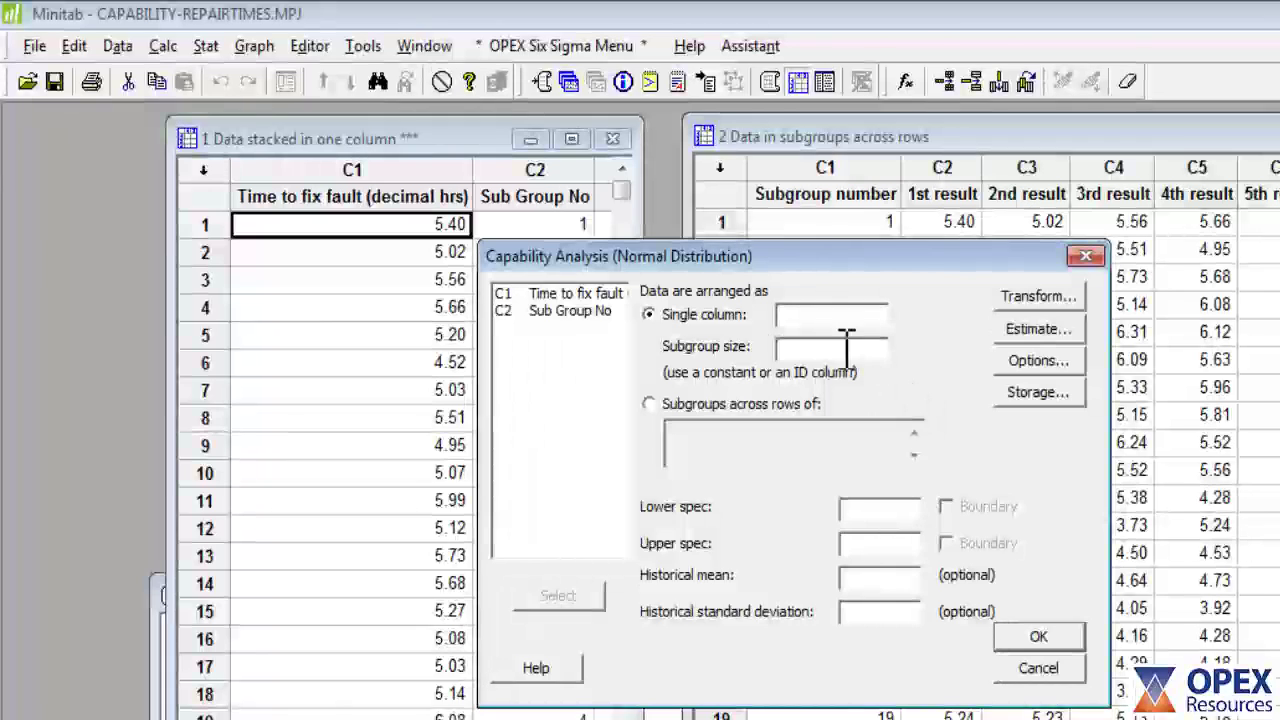
Use single column 'Time to fix fault (decimal hrs)' with subgroup size 'Sub Group No'
{"action": "left_click", "coordinate": [649, 314]}
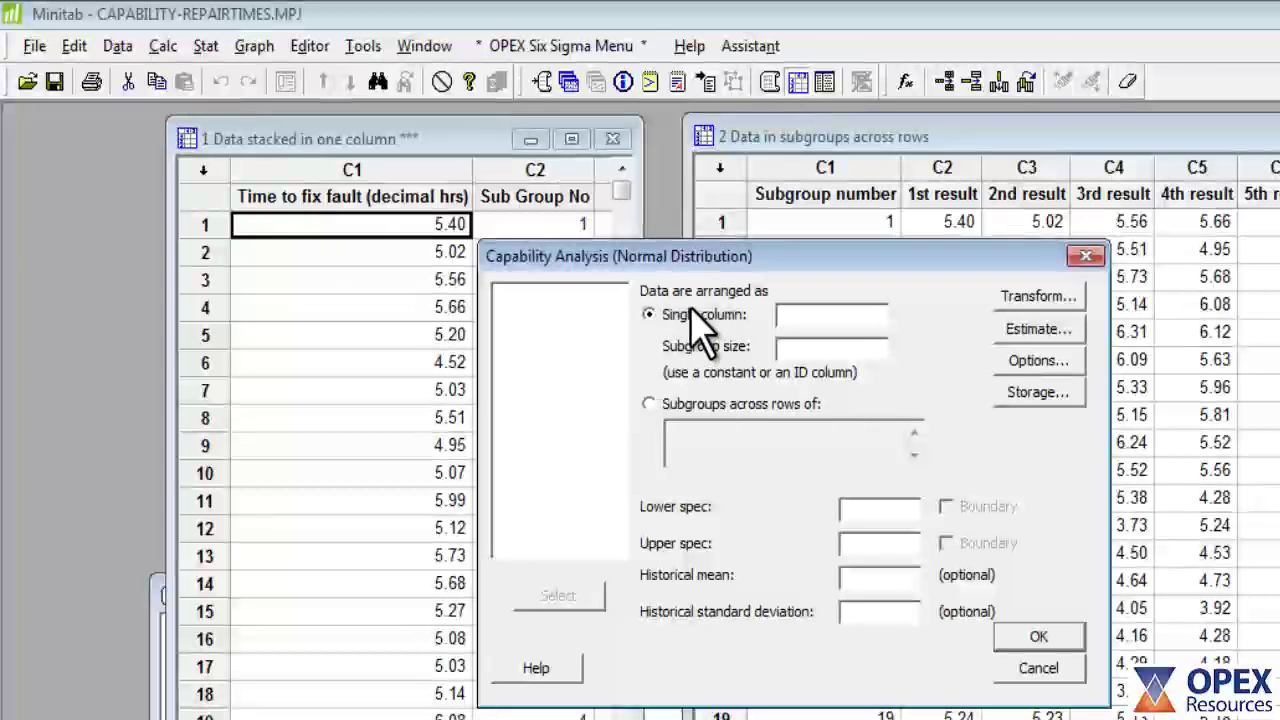
{"action": "left_click", "coordinate": [810, 314]}
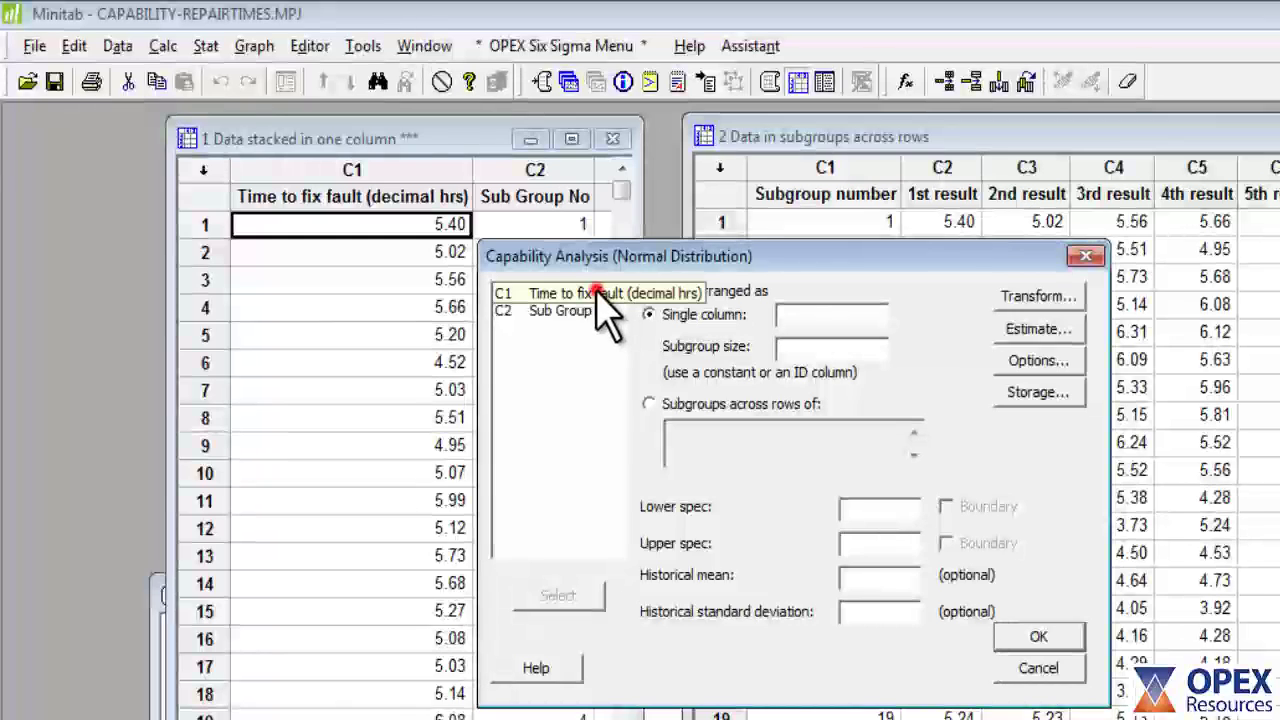
{"action": "double_click", "coordinate": [600, 294]}
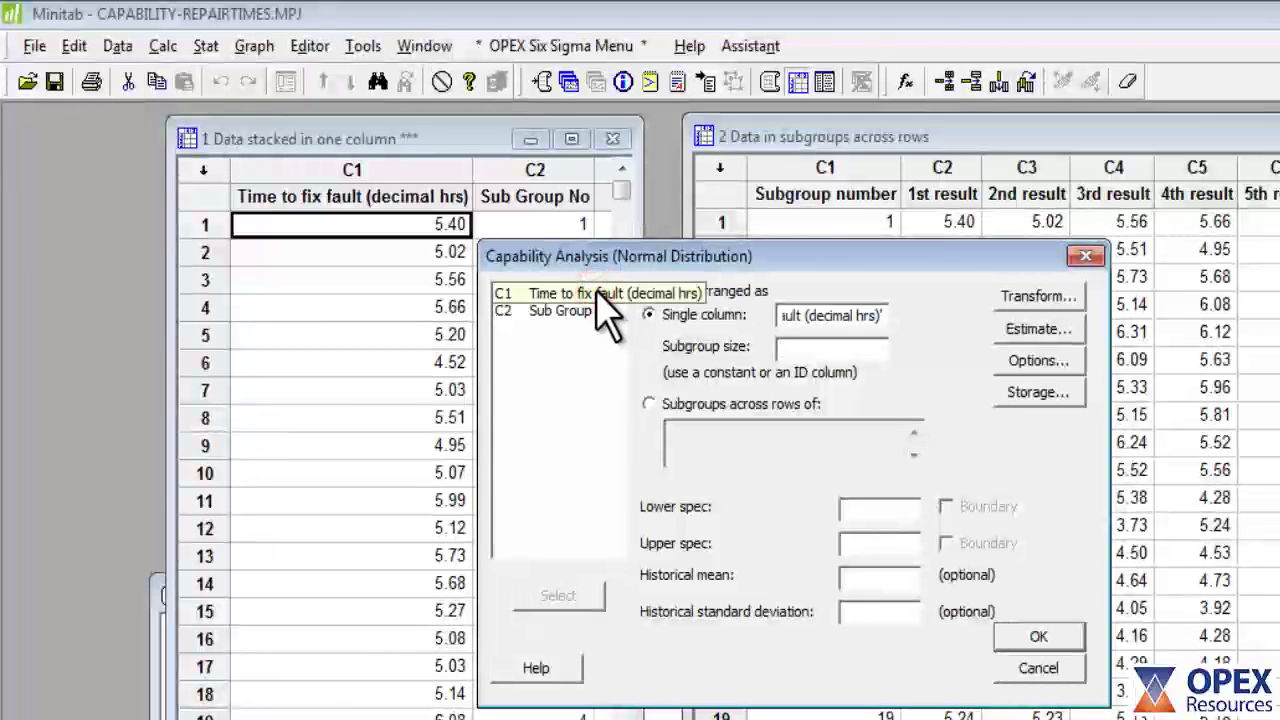
{"action": "left_click", "coordinate": [786, 346]}
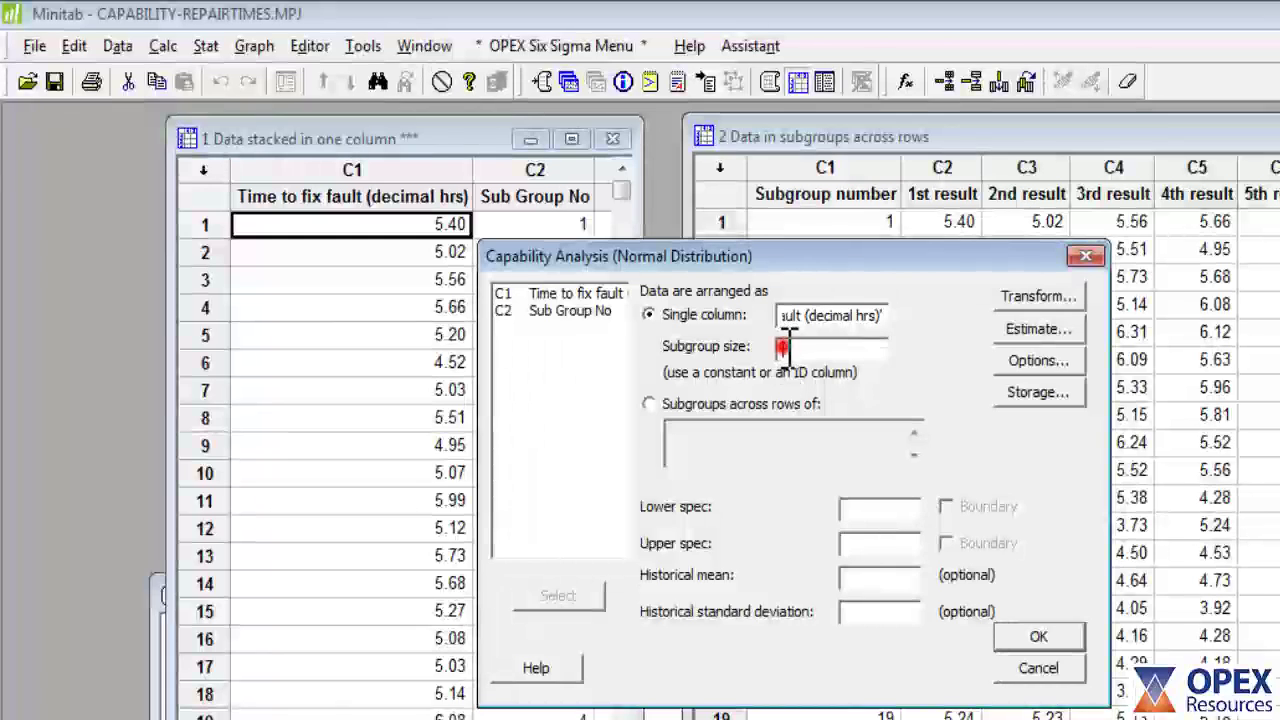
{"action": "double_click", "coordinate": [589, 316]}
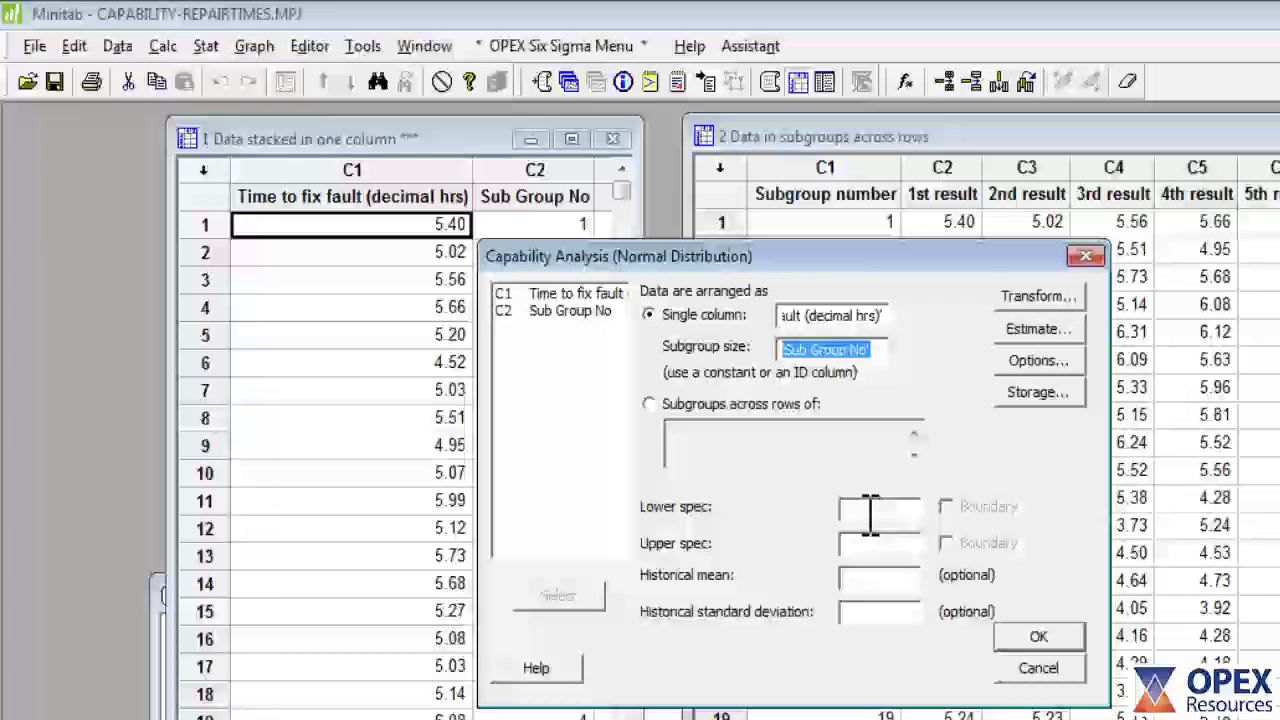
Enter lower spec 3 and upper spec 6 for the repair times
{"action": "left_click", "coordinate": [870, 512]}
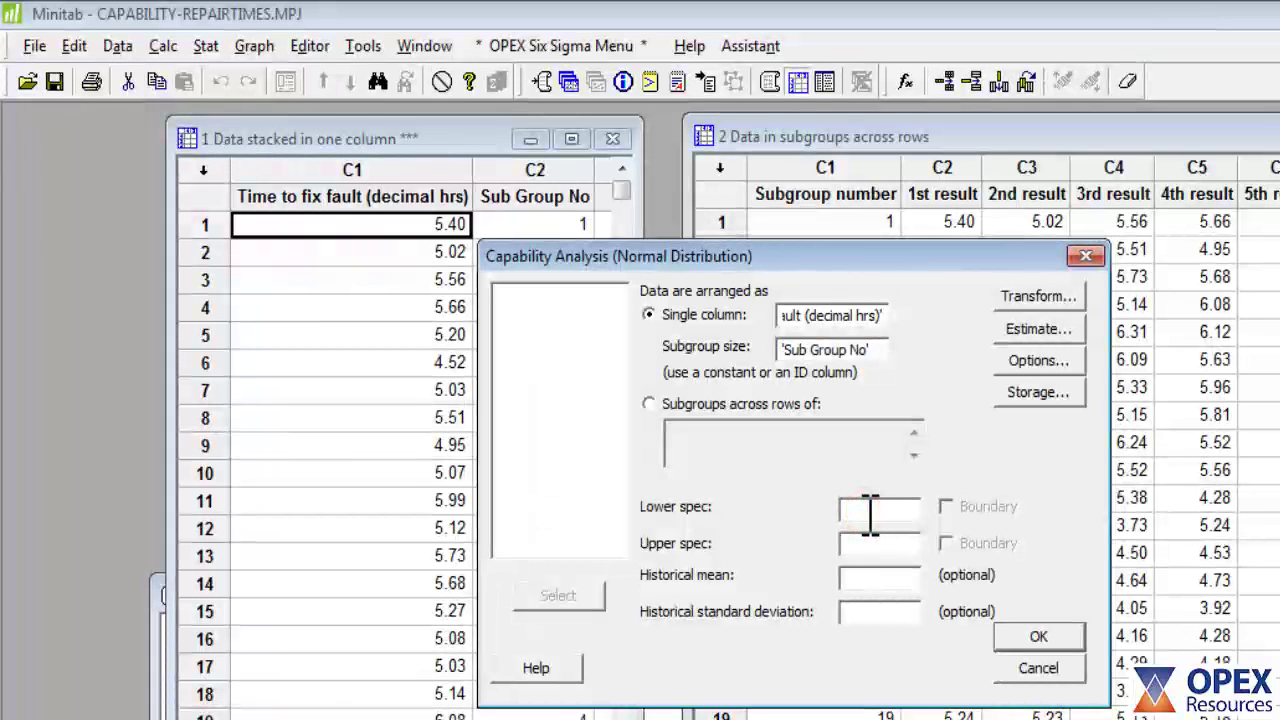
{"action": "type", "text": "3"}
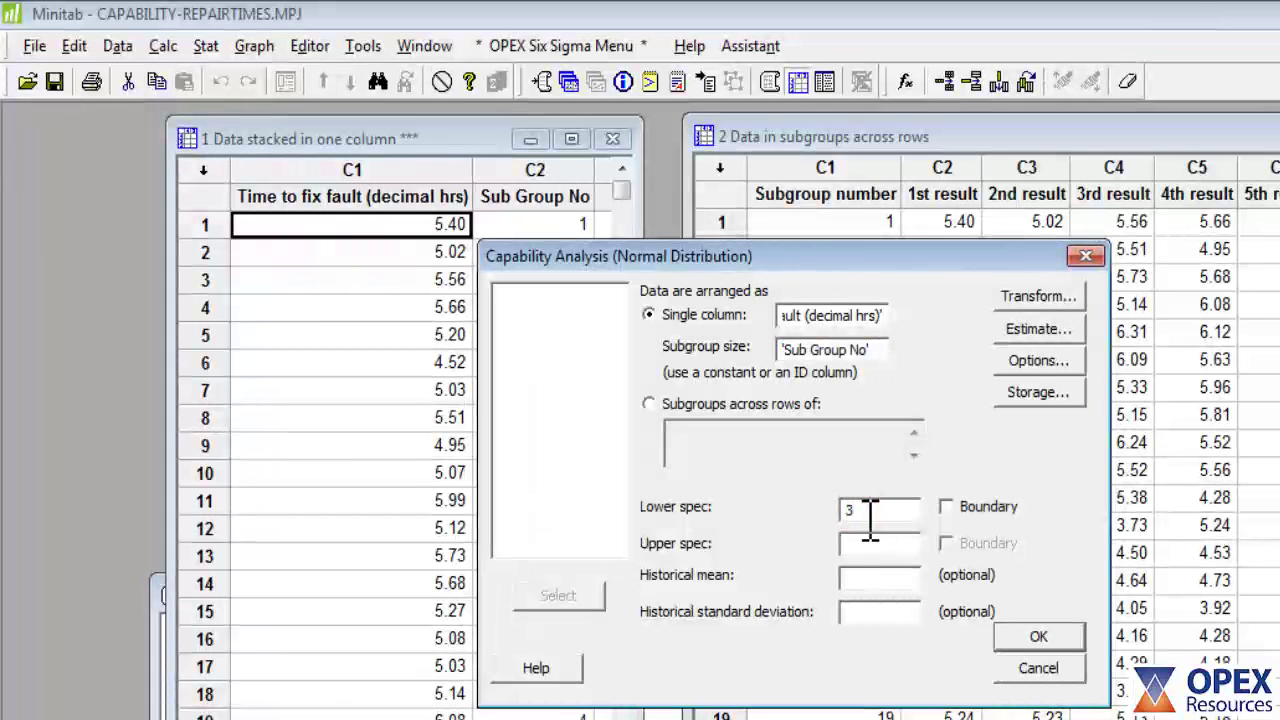
{"action": "left_click", "coordinate": [870, 545]}
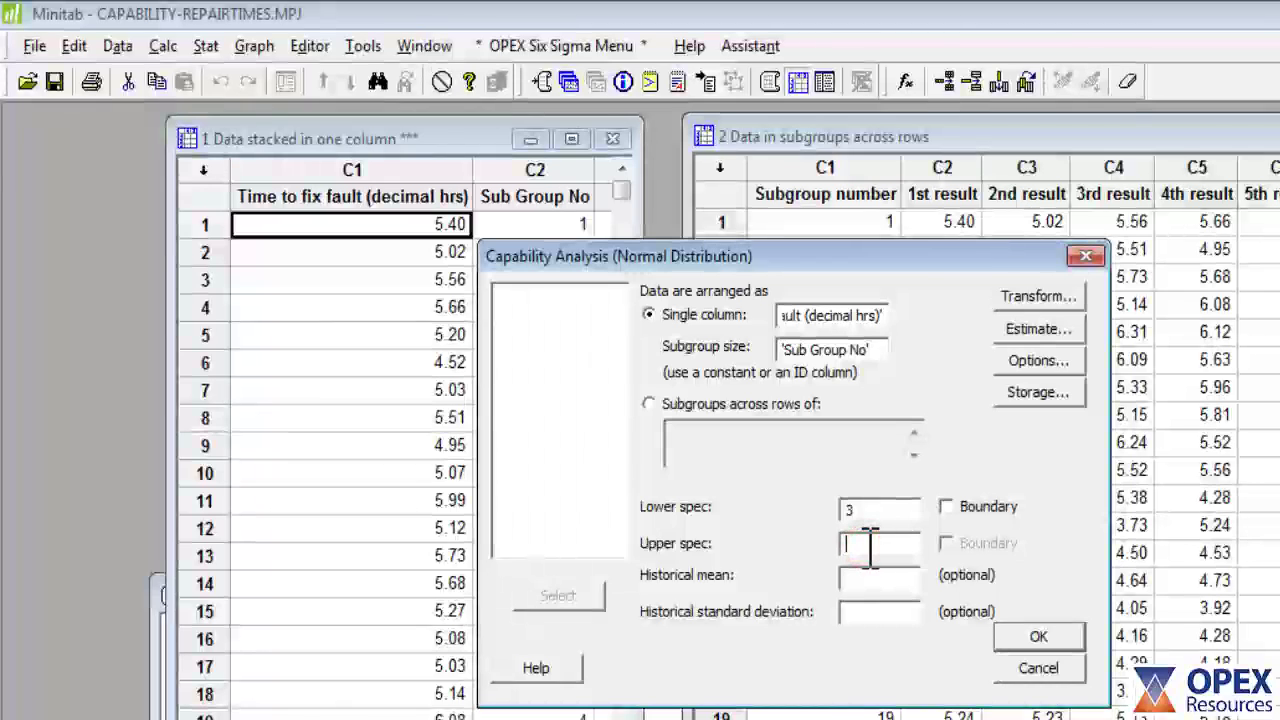
{"action": "type", "text": "6"}
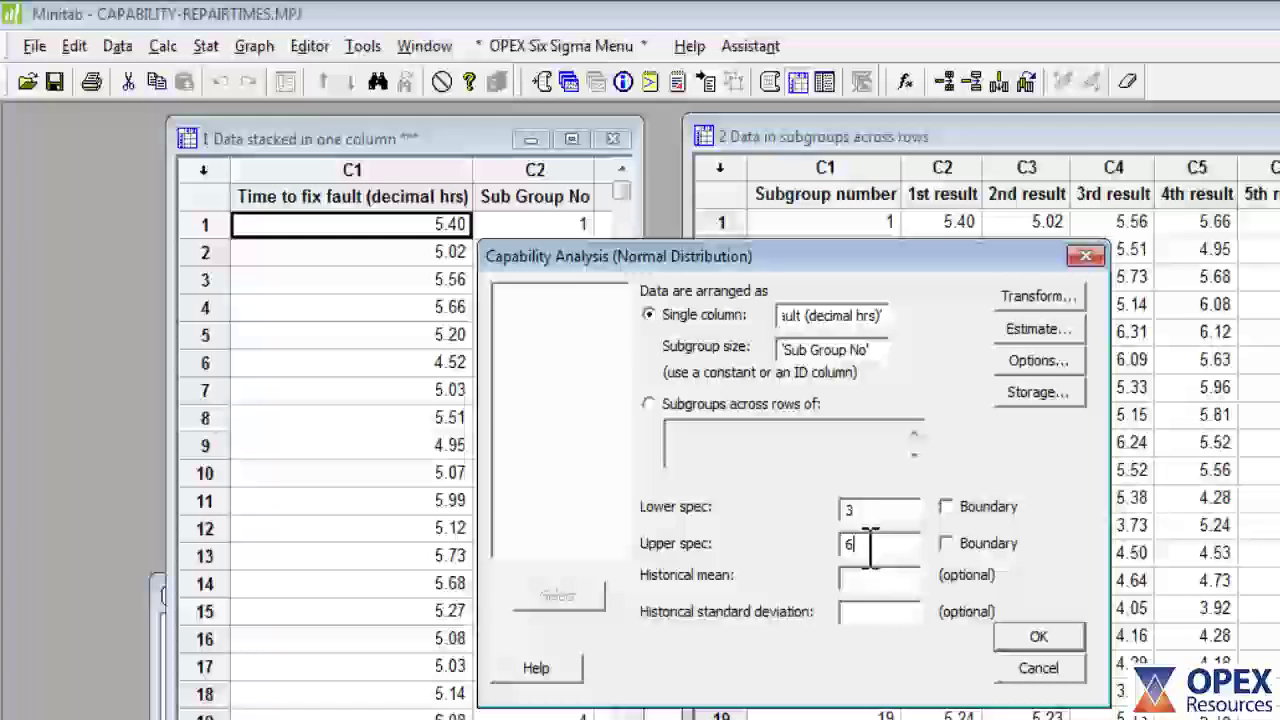
{"action": "left_click", "coordinate": [1018, 365]}
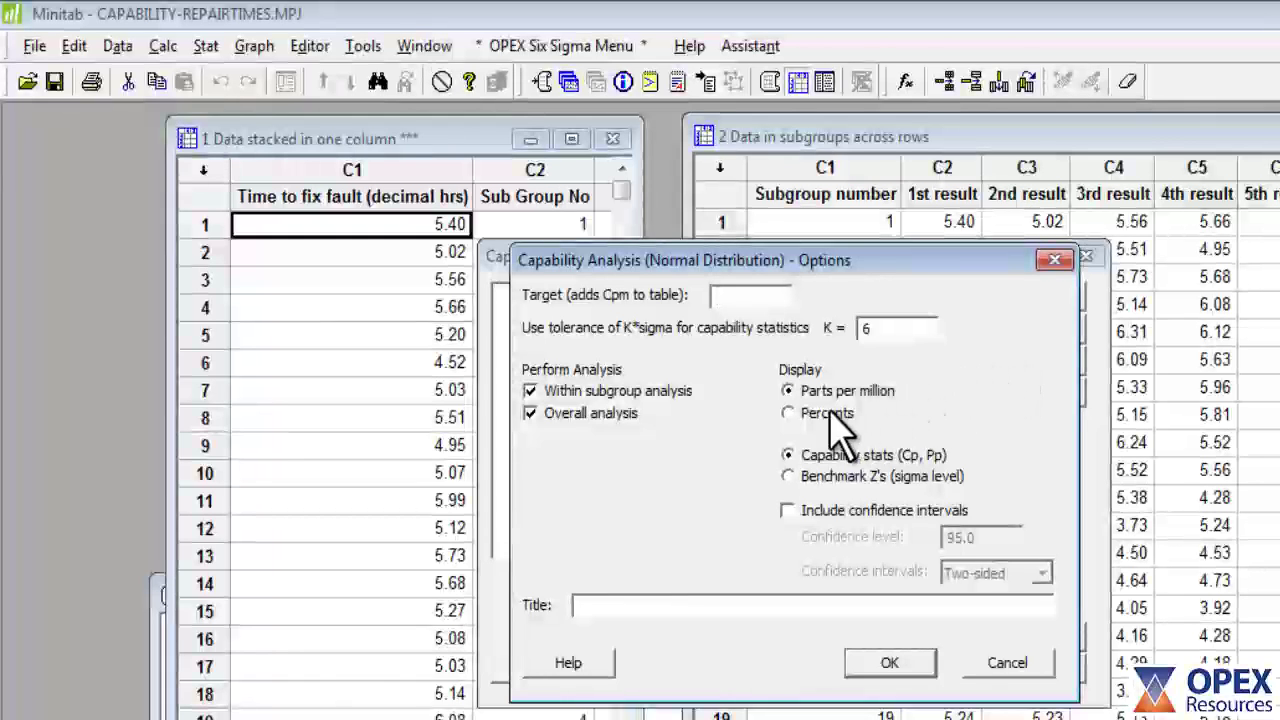
{"action": "left_click", "coordinate": [790, 391]}
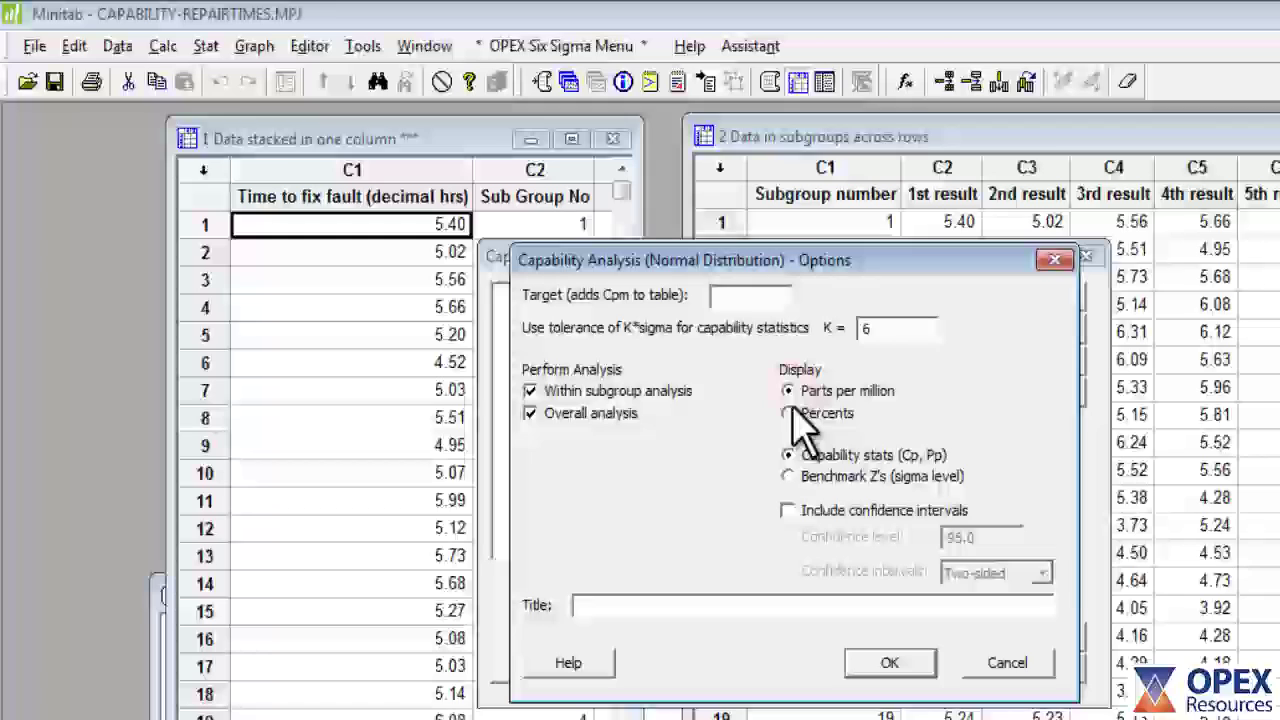
{"action": "left_click", "coordinate": [790, 455]}
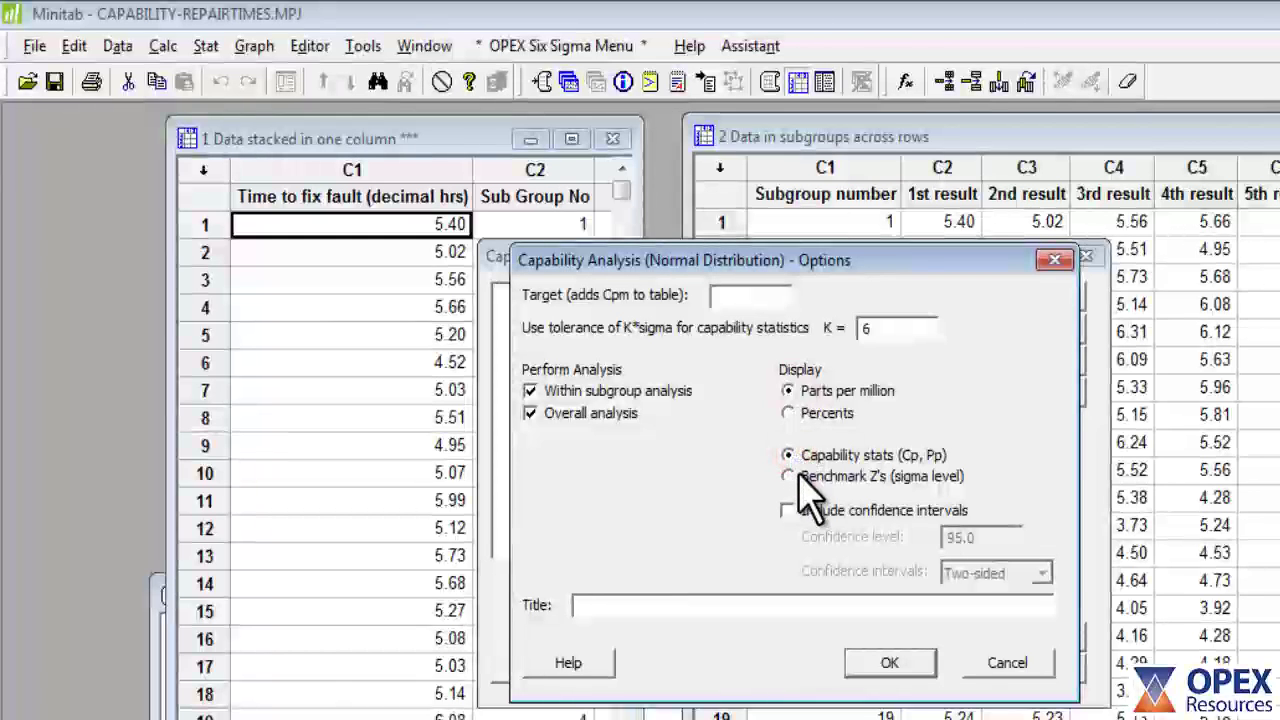
{"action": "left_click", "coordinate": [882, 660]}
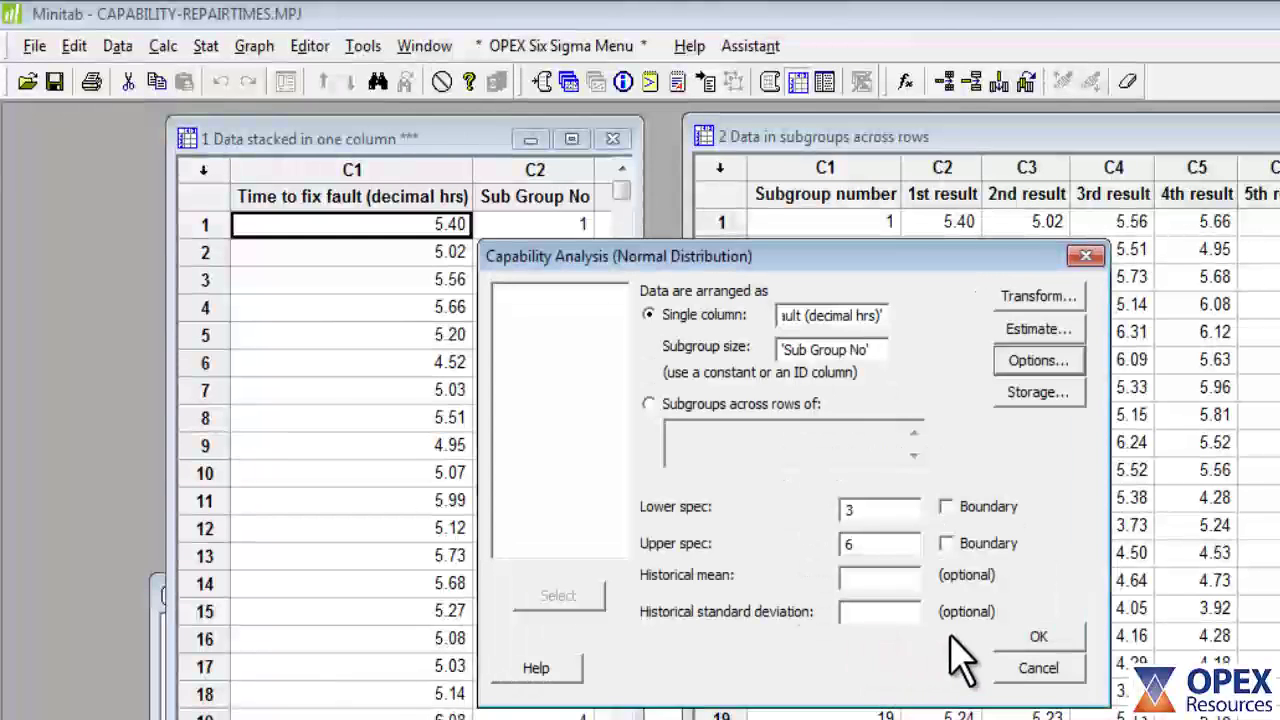
Run the analysis and enlarge the capability report showing Cp 1.15, Cpk 0.74
{"action": "left_click", "coordinate": [1038, 638]}
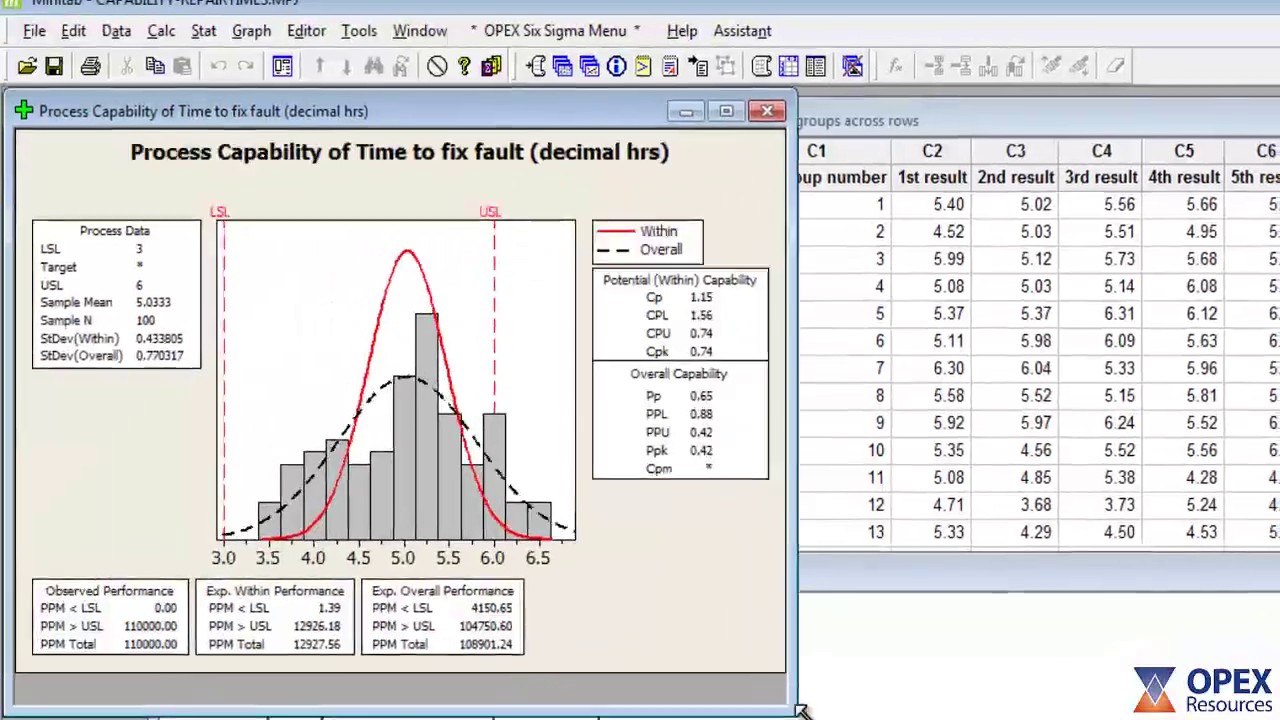
{"action": "mouse_move", "coordinate": [740, 655]}
{"action": "left_mouse_down"}
{"action": "mouse_move", "coordinate": [848, 690]}
{"action": "mouse_move", "coordinate": [940, 700]}
{"action": "left_mouse_up"}
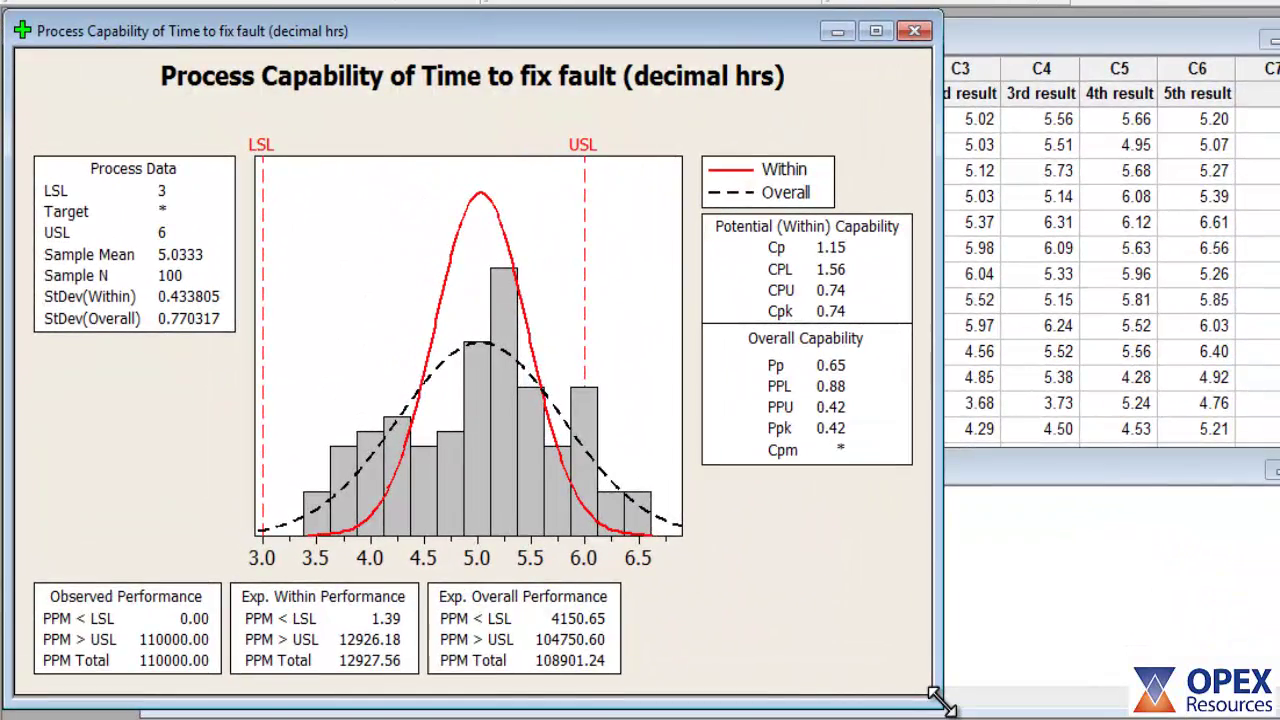